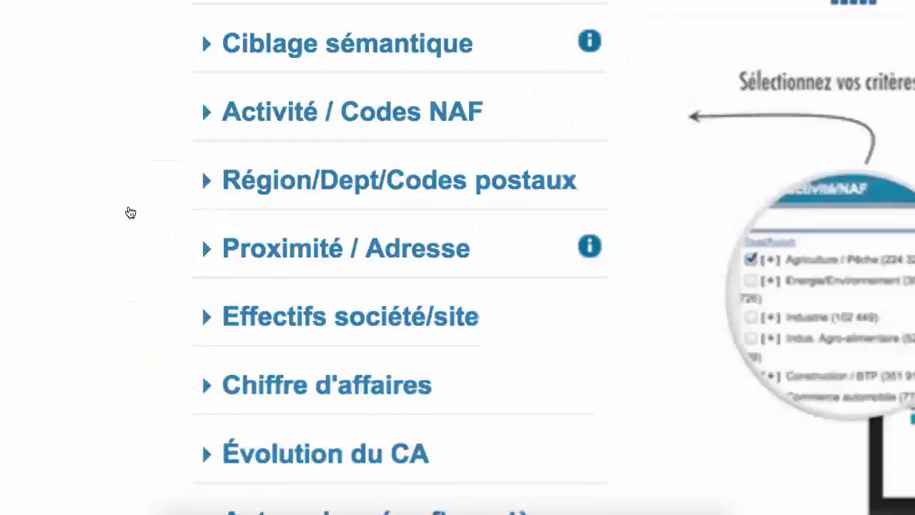
- Open the Proximité / Adresse filter and search for head offices around a company's SIRET number
scroll(239, 279, "down", 2)
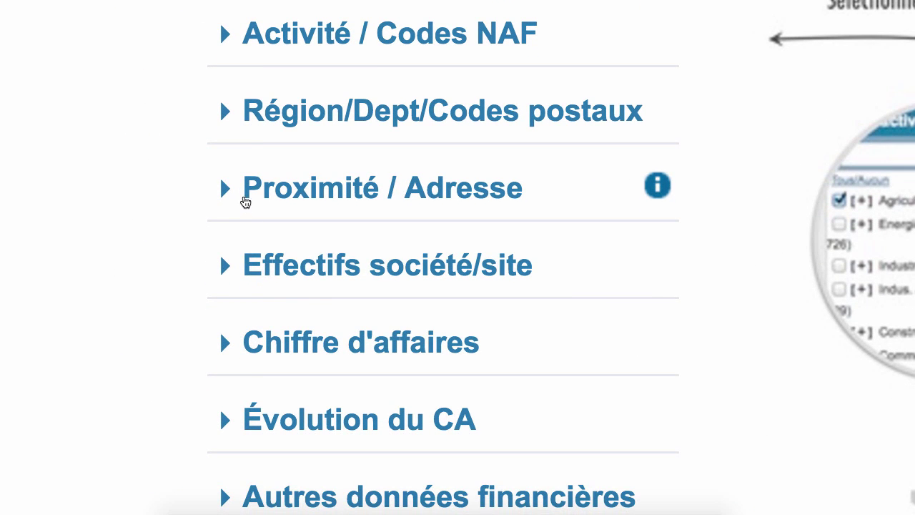
left_click(243, 198)
left_click(315, 311)
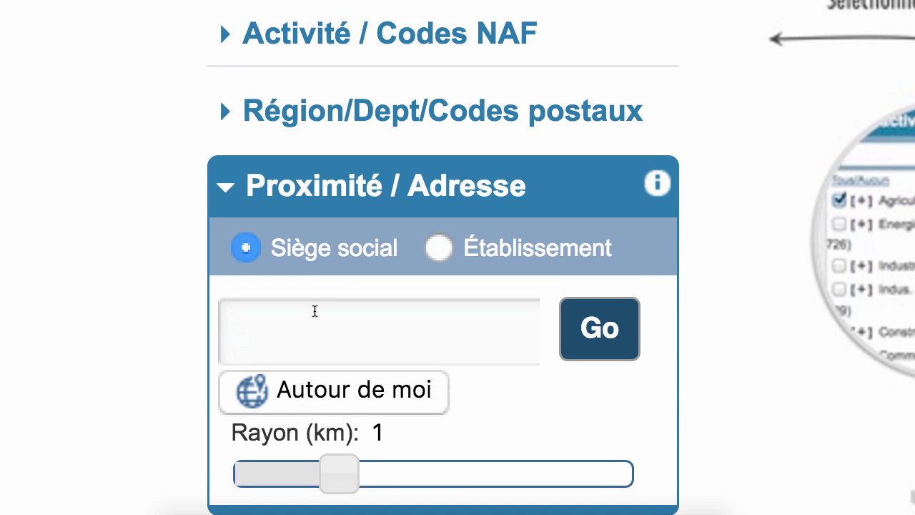
key("super+v")
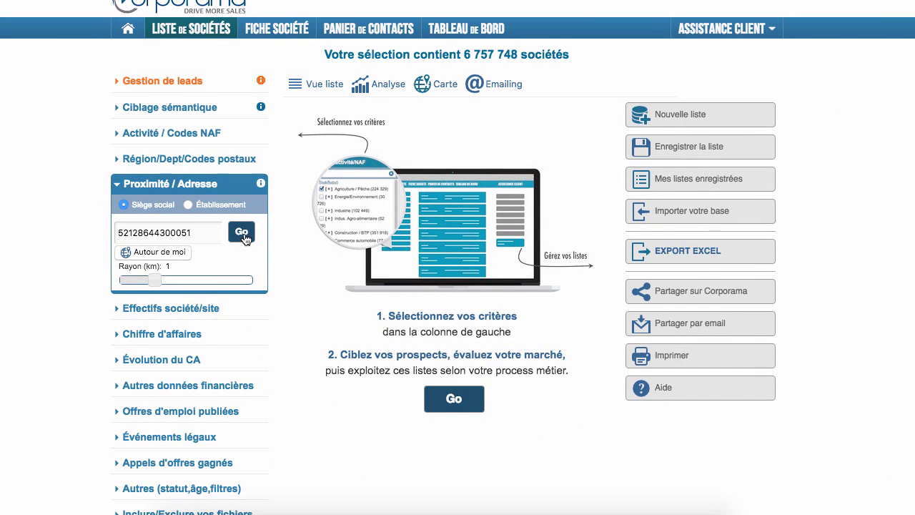
left_click(242, 234)
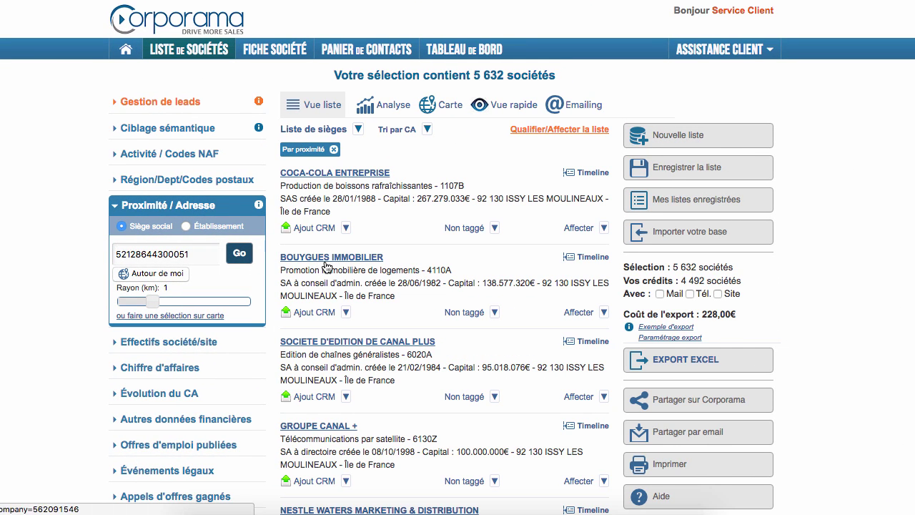
- Replace the SIRET number with a full street address and run the proximity search
left_click_drag(201, 255, 92, 242)
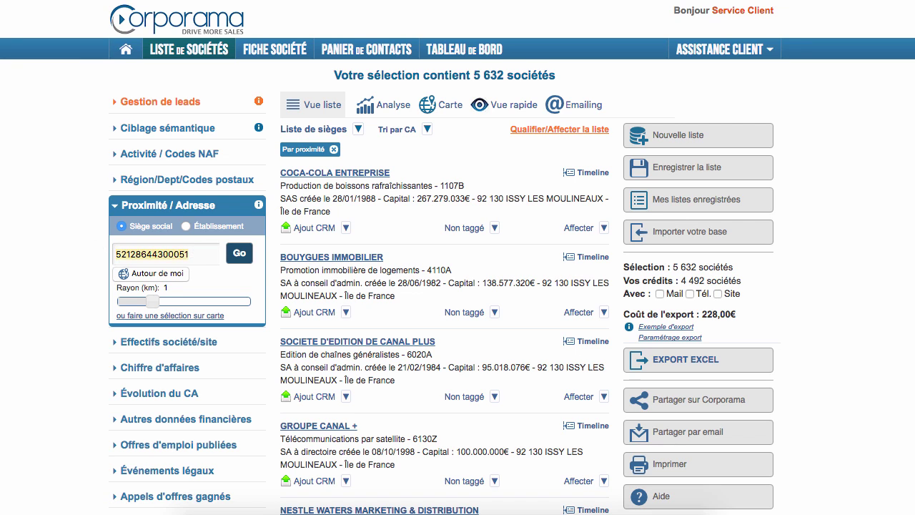
key("BackSpace")
type("Lisle Issy les moulineaux")
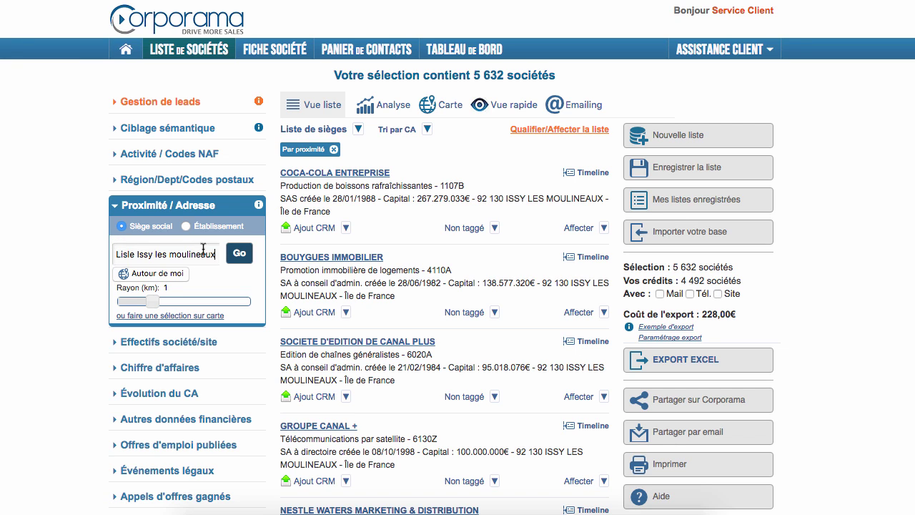
left_click(245, 256)
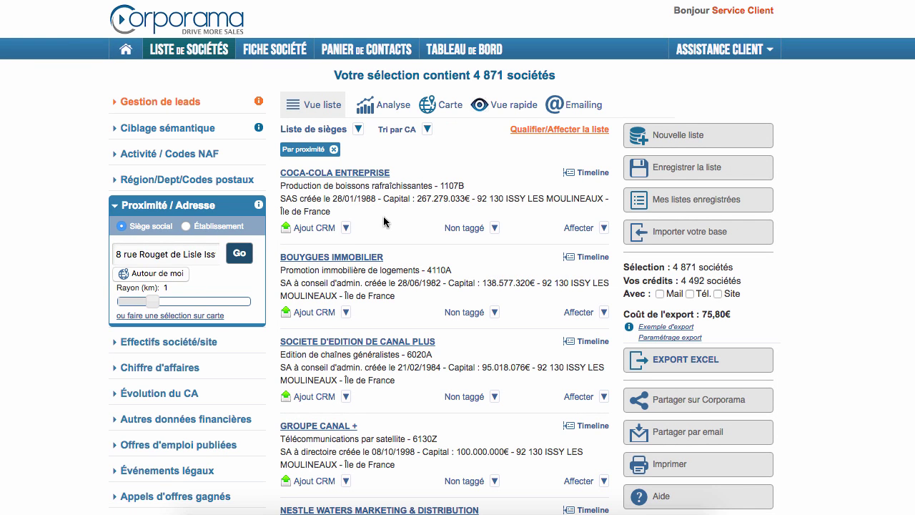
- Replace the address with the postal code 92130 and run the proximity search
triple_click(211, 254)
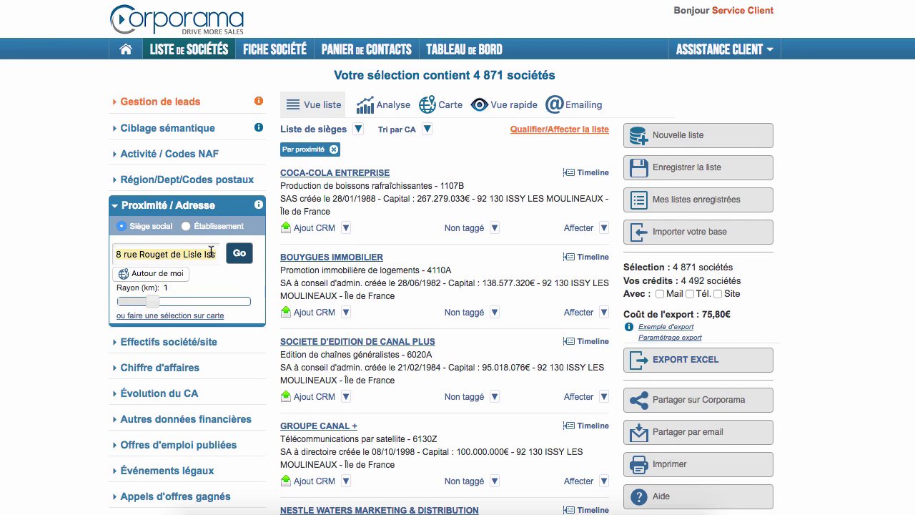
type("92130")
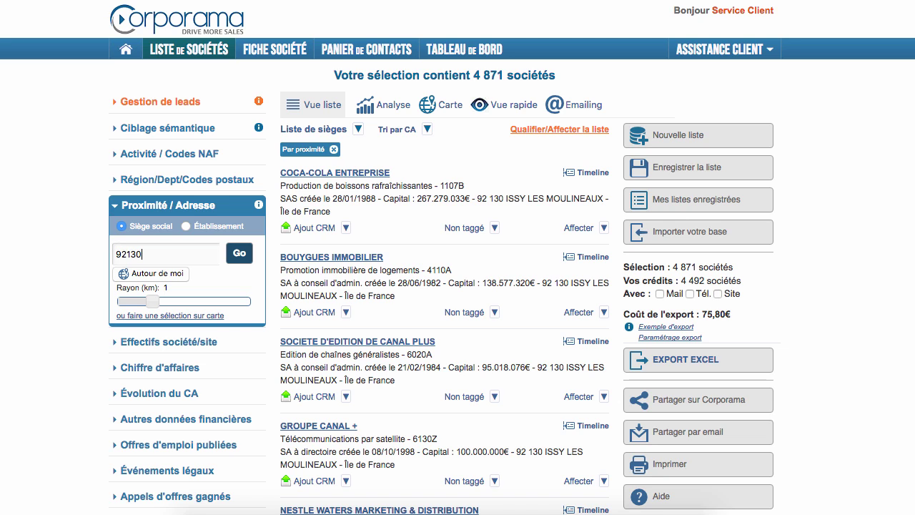
left_click(239, 254)
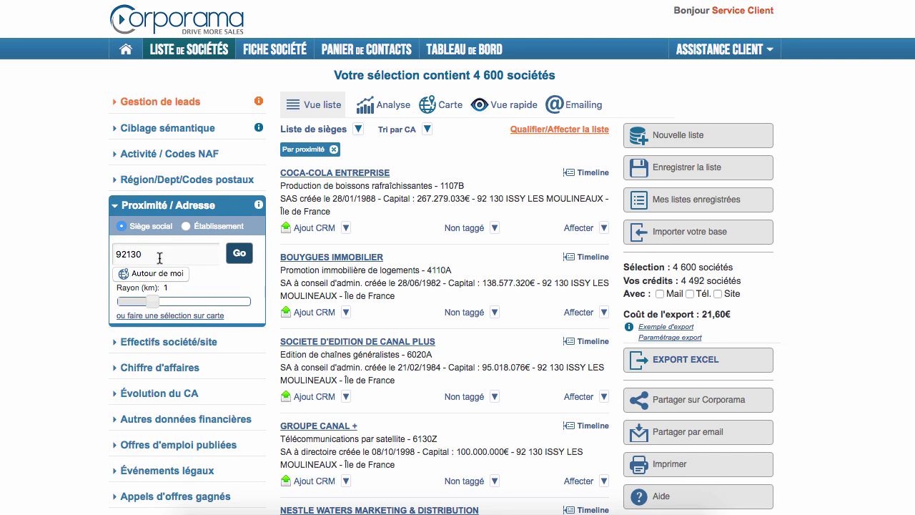
- Clear the postal code and search around the current location with the radius set to 0.6 km
left_click_drag(160, 259, 92, 255)
key("BackSpace")
left_click(144, 273)
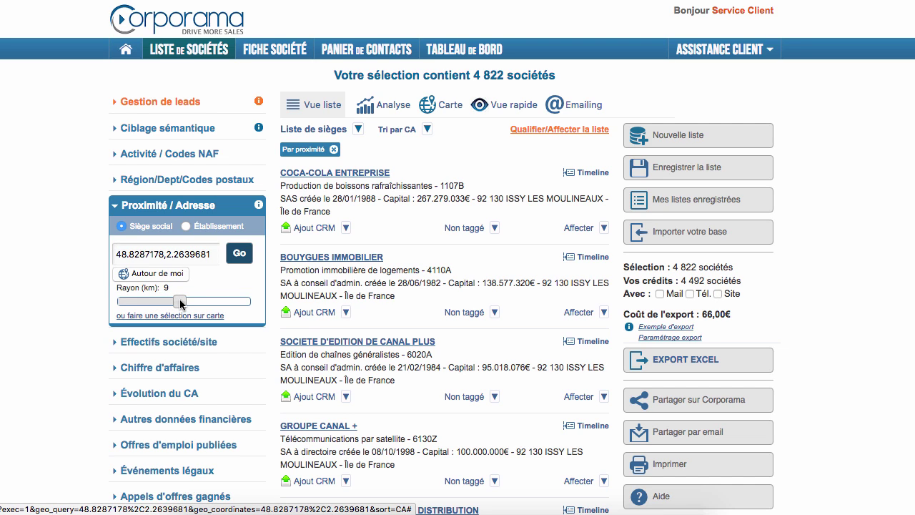
left_click_drag(181, 299, 138, 301)
left_click(235, 261)
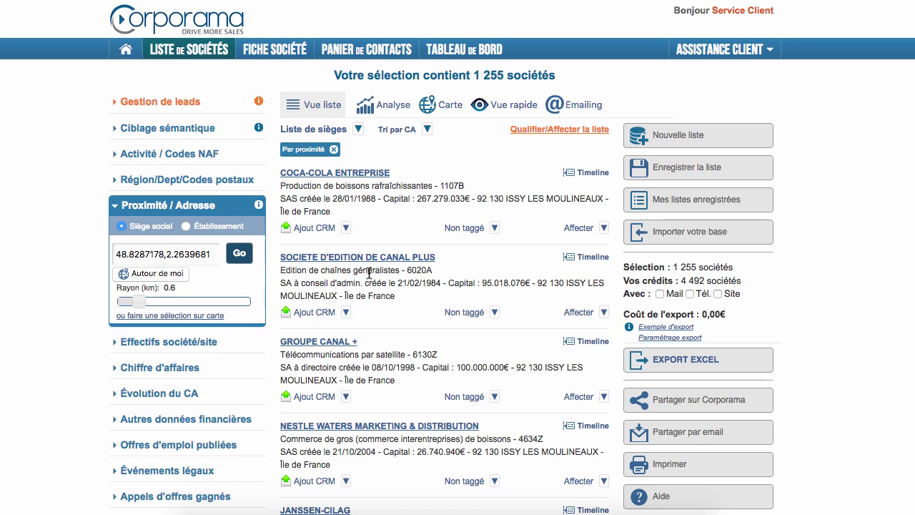
- Show the selected companies on the map and zoom into the cluster east of Issy - Val-de-Seine station
left_click(449, 108)
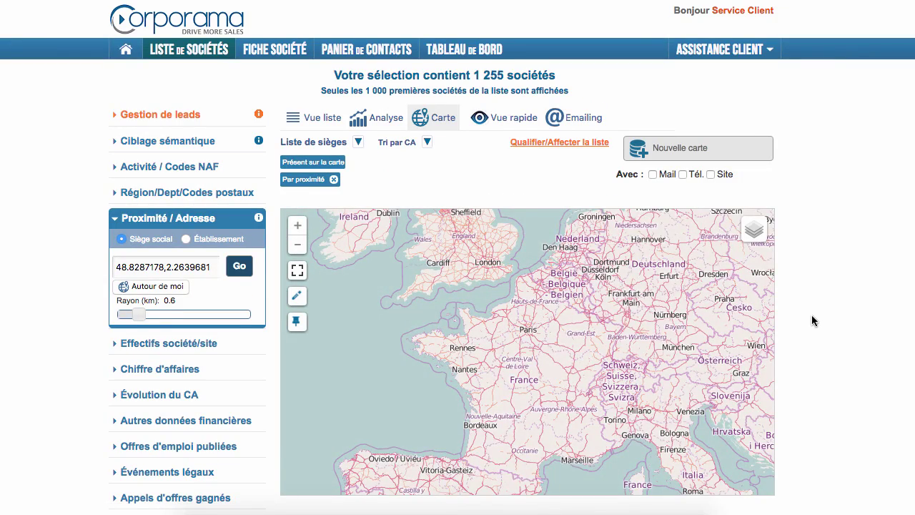
scroll(813, 315, "down", 3)
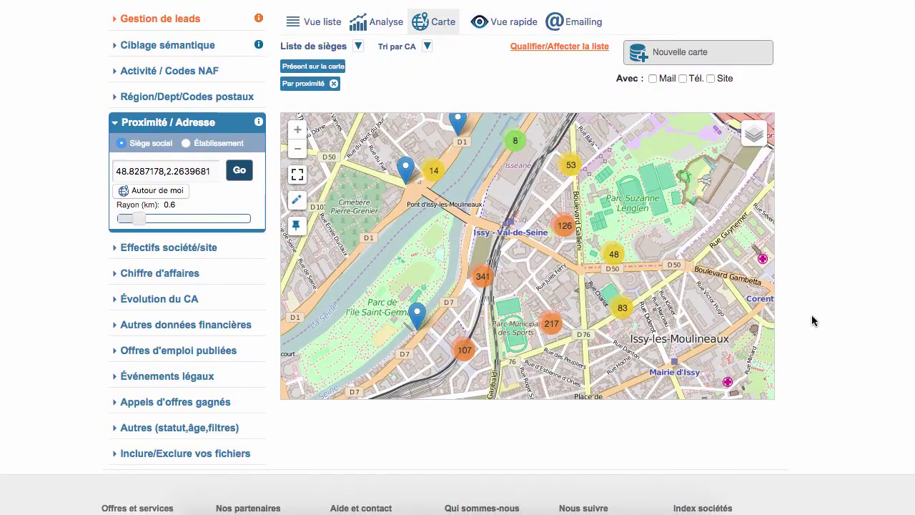
left_click(565, 226)
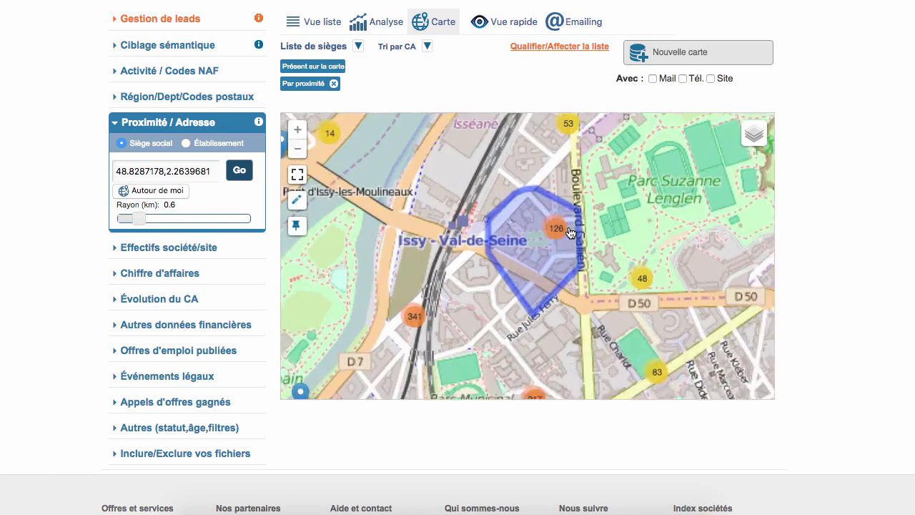
left_click(523, 228)
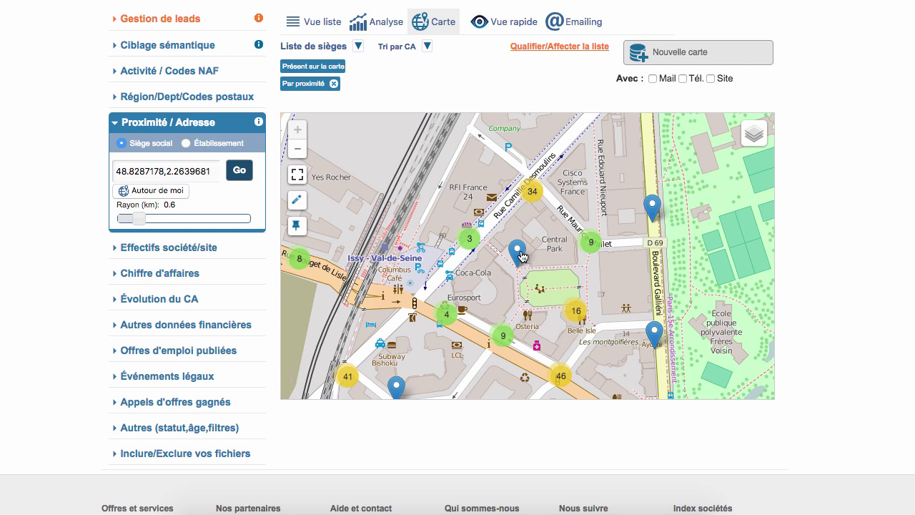
- Open the company record of Eurosport from its marker next to Central Park and look through it
left_click(519, 255)
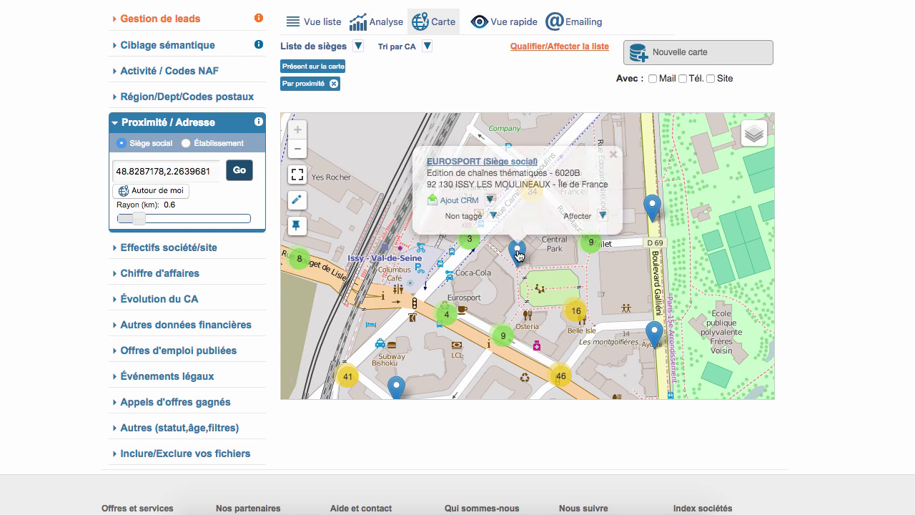
left_click(472, 163)
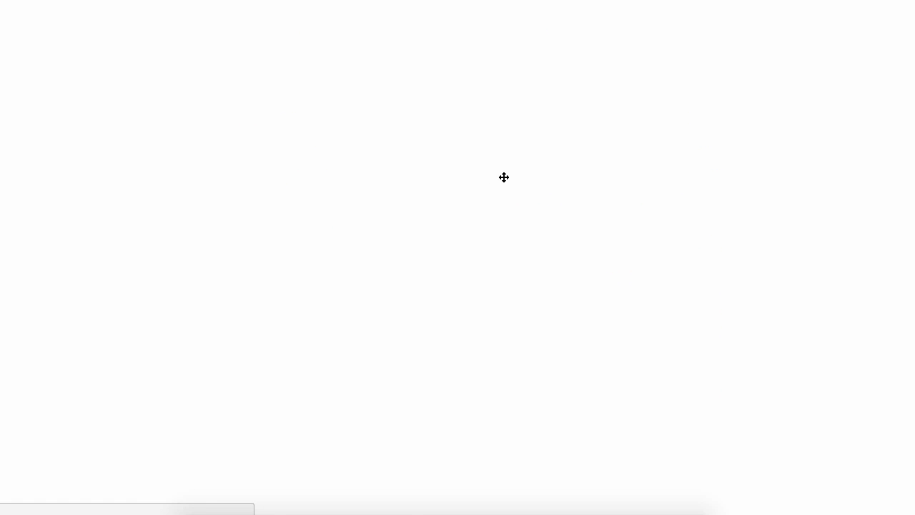
scroll(501, 271, "down", 4)
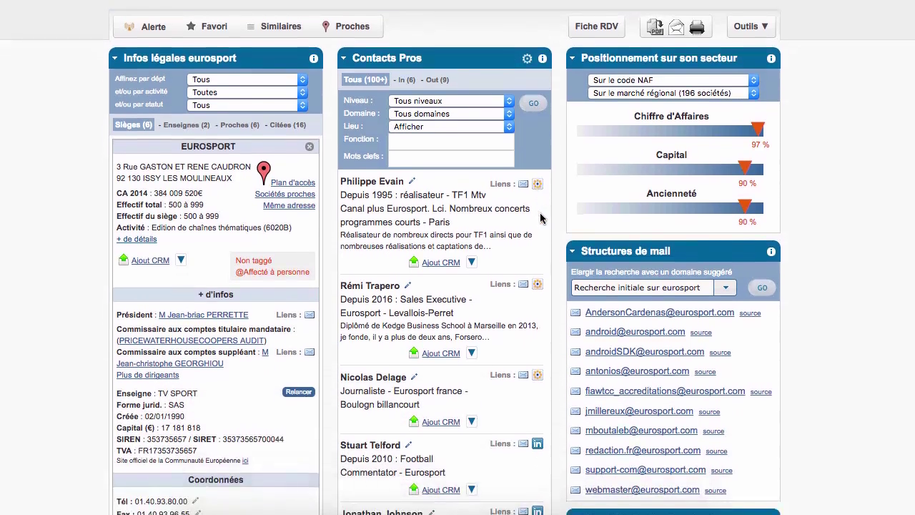
scroll(453, 319, "up", 2)
scroll(452, 319, "up", 2)
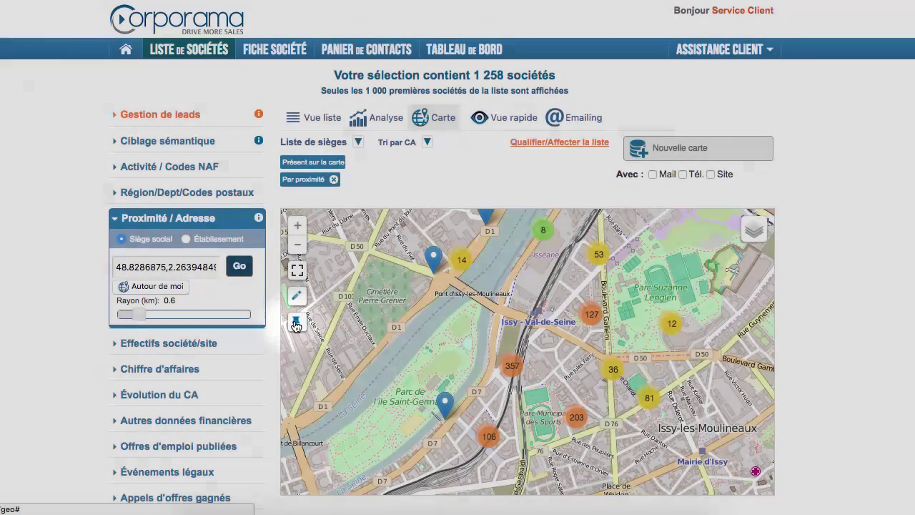
- Place a proximity pin near Rue Jules Ferry and draw a freehand selection area around the surrounding district
left_click(296, 323)
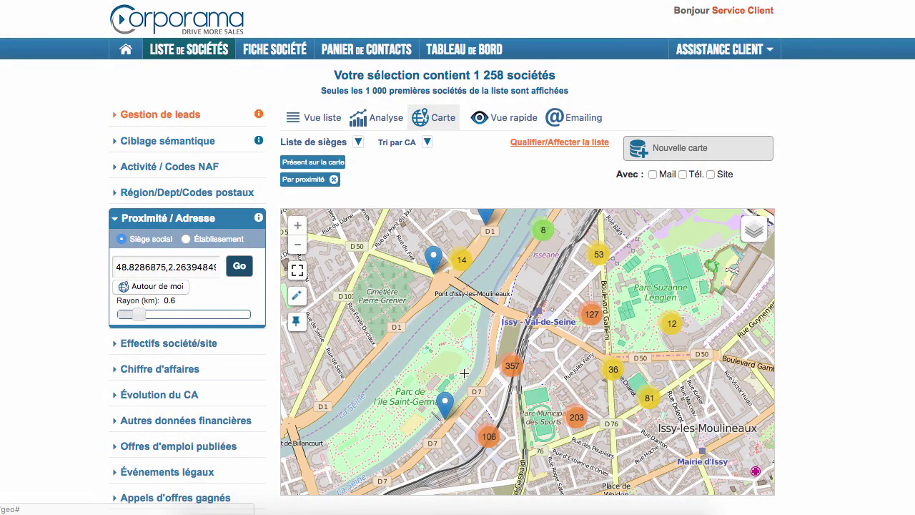
left_click(567, 381)
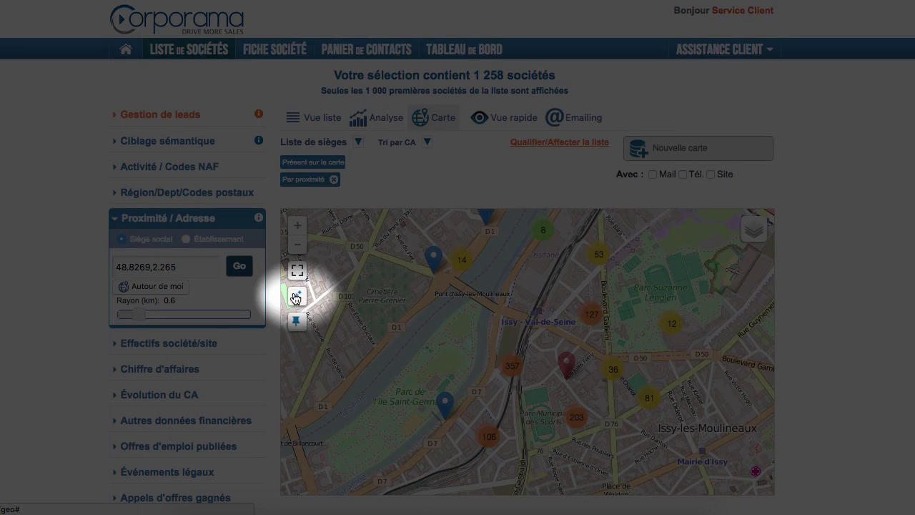
left_click(296, 297)
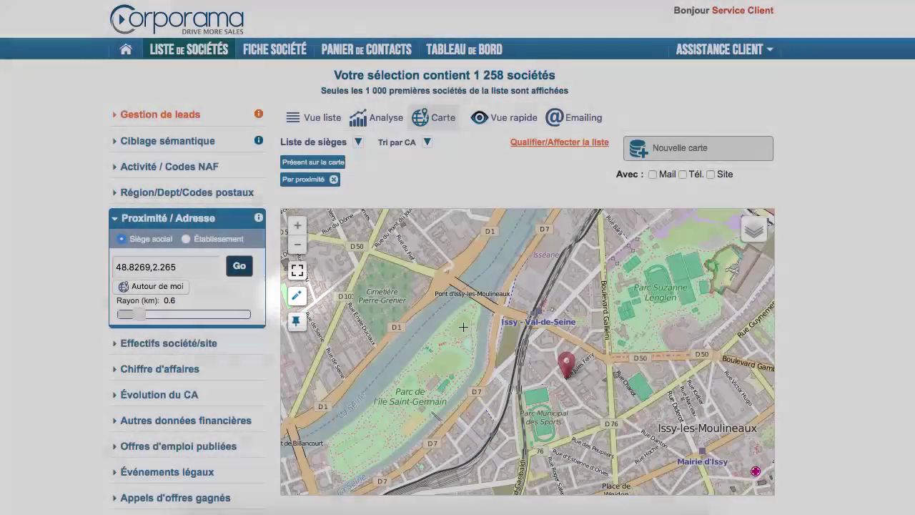
mouse_move(463, 326)
left_mouse_down()
mouse_move(491, 315)
mouse_move(599, 315)
mouse_move(648, 376)
mouse_move(628, 422)
mouse_move(583, 442)
mouse_move(523, 444)
mouse_move(470, 404)
mouse_move(458, 357)
mouse_move(462, 326)
left_mouse_up()
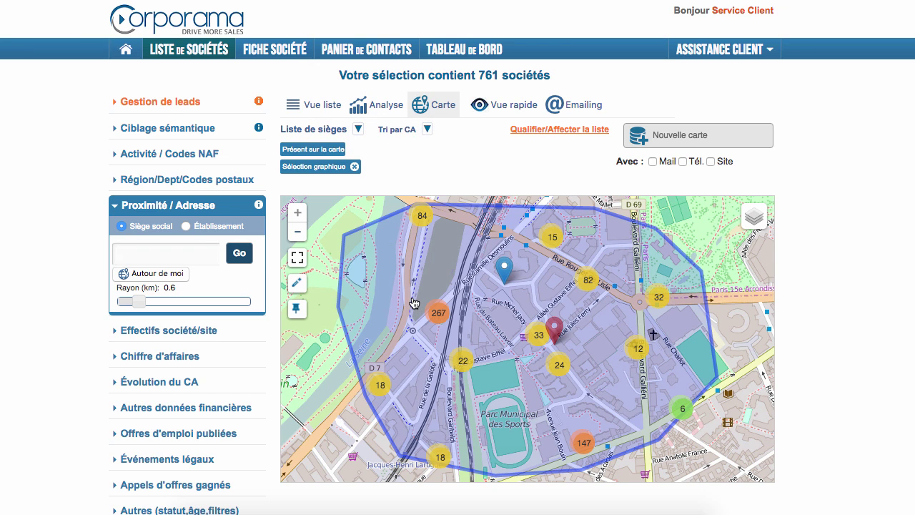
- Display the companies inside the drawn map area as a list and look through the entries
left_click(328, 111)
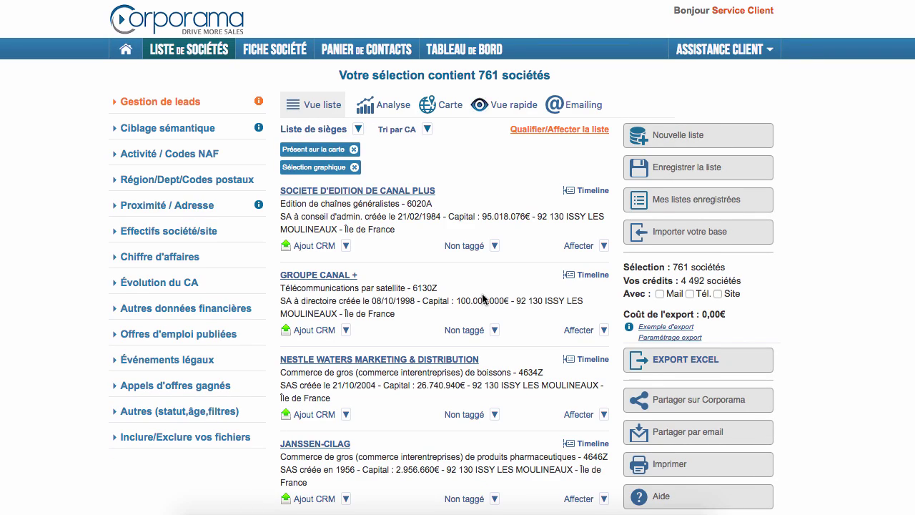
scroll(483, 298, "down", 3)
scroll(484, 299, "down", 1)
scroll(483, 294, "down", 2)
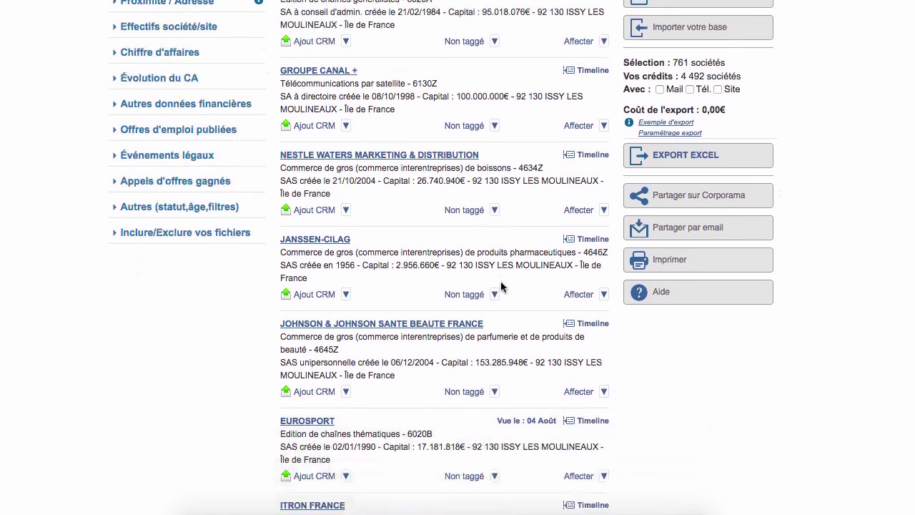
scroll(500, 286, "up", 5)
scroll(500, 286, "up", 1)
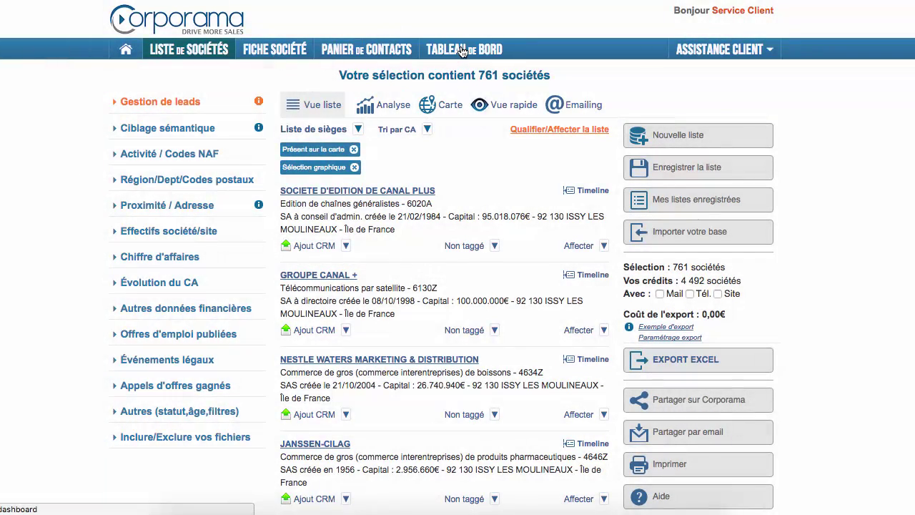
- Open the overview of file imports and exports in the dashboard
left_click(462, 50)
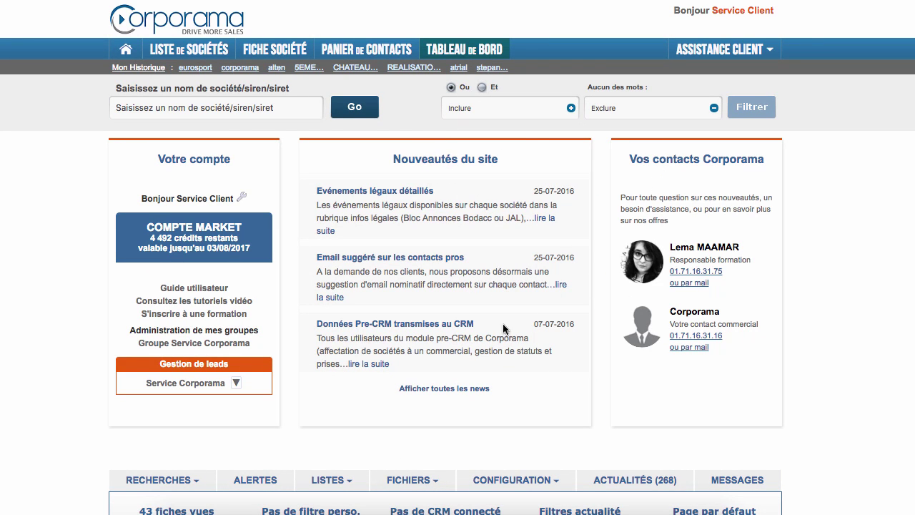
scroll(360, 218, "down", 3)
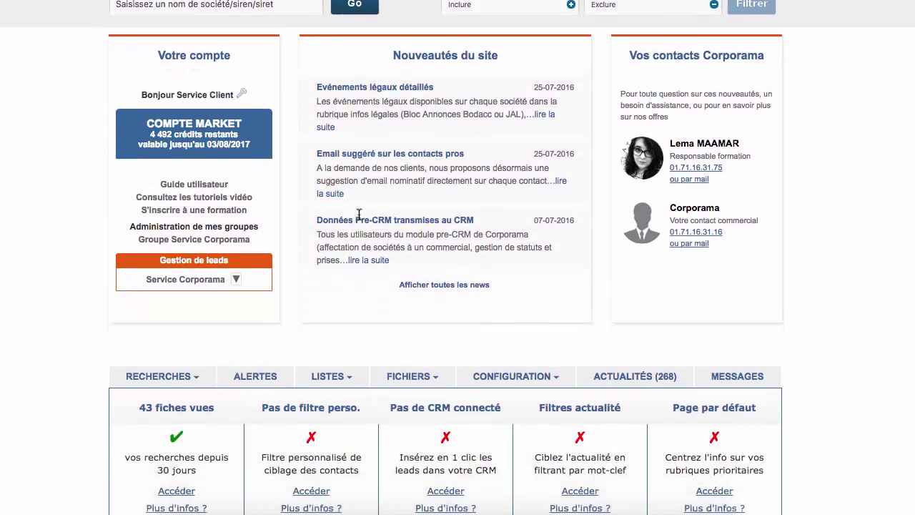
scroll(360, 218, "down", 4)
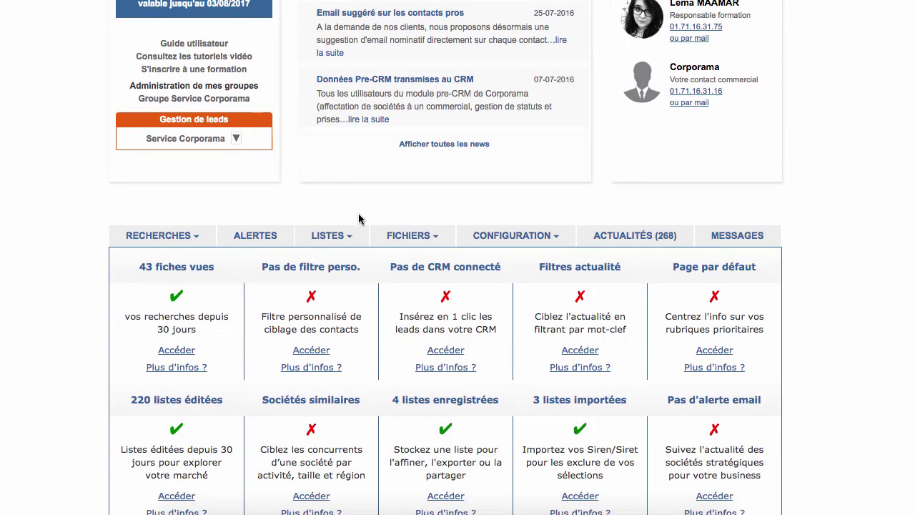
mouse_move(433, 243)
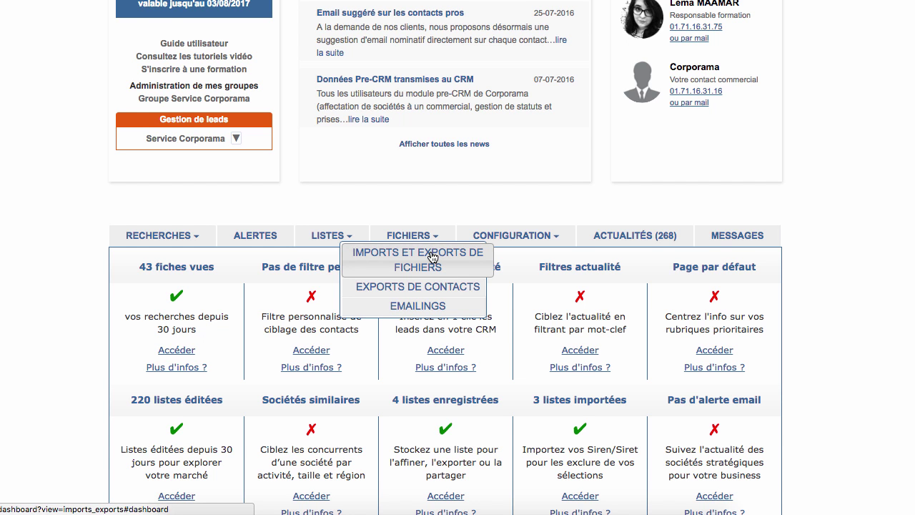
left_click(432, 258)
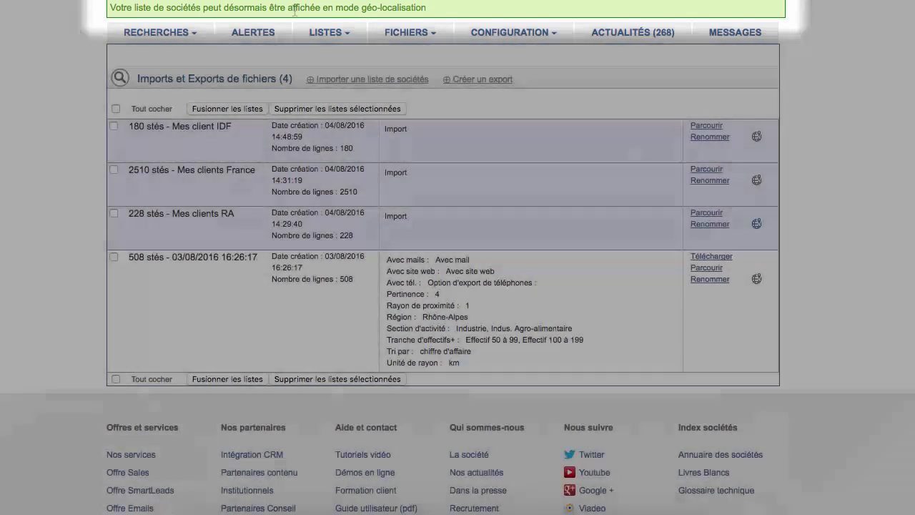
- Return to the company lists and display the Conseil Informatique IDF list on the map
scroll(294, 10, "up", 1)
scroll(294, 10, "up", 10)
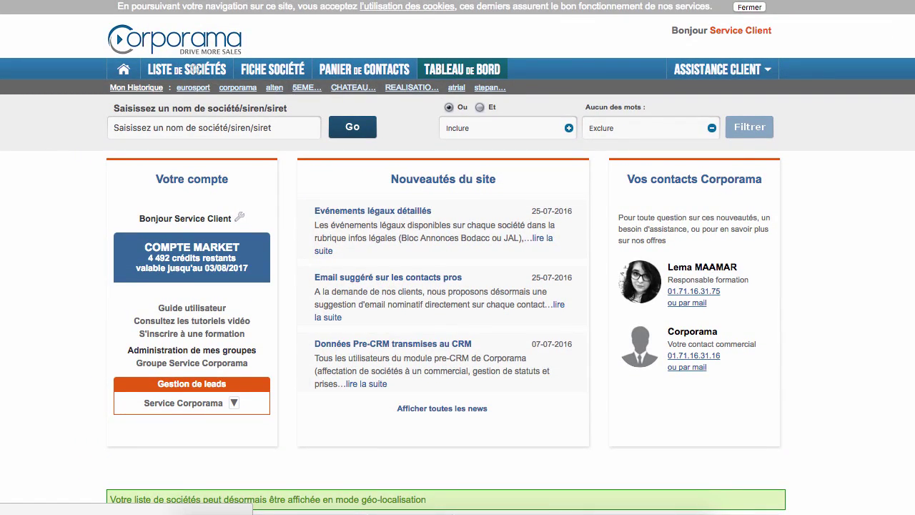
left_click(194, 68)
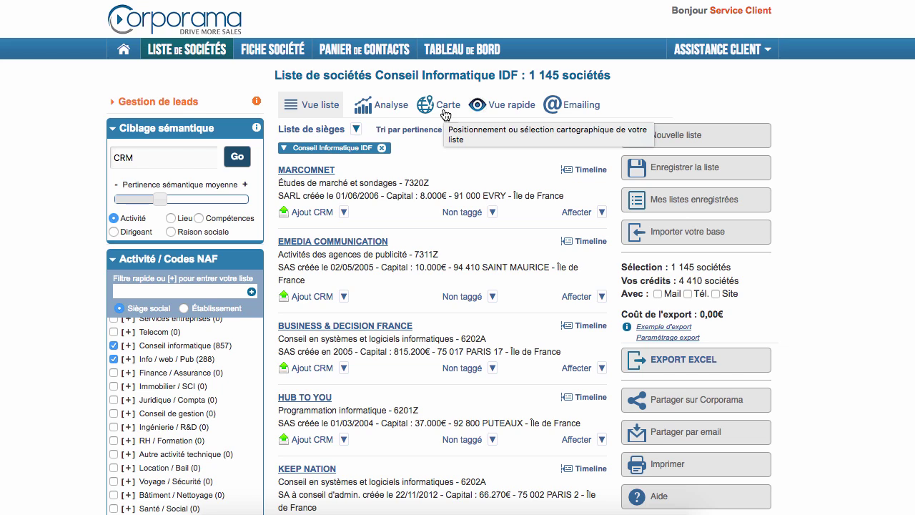
left_click(446, 110)
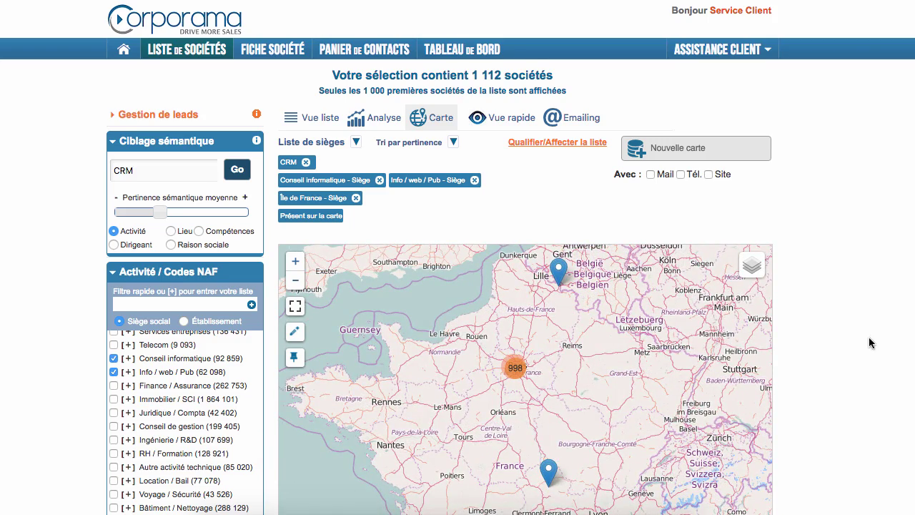
- Expand the company cluster around Paris on the map and overlay the Mes client IDF list
scroll(866, 341, "down", 2)
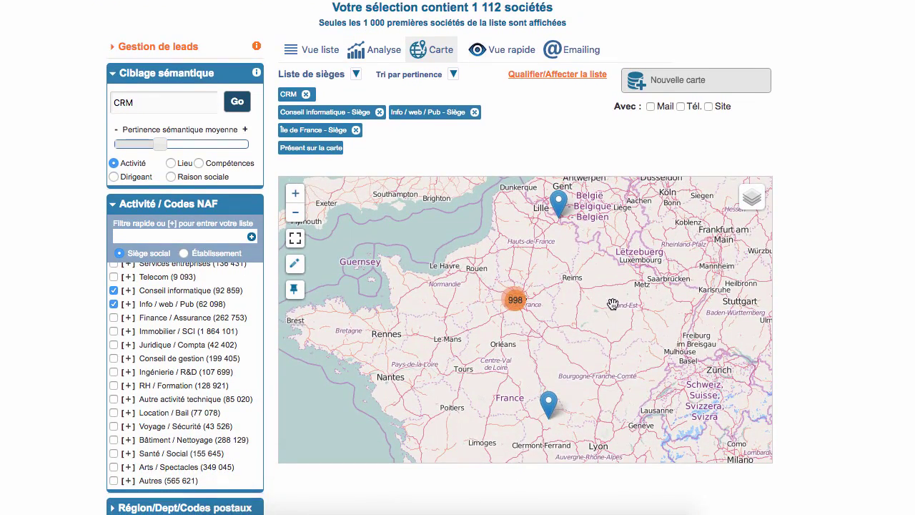
left_click(515, 301)
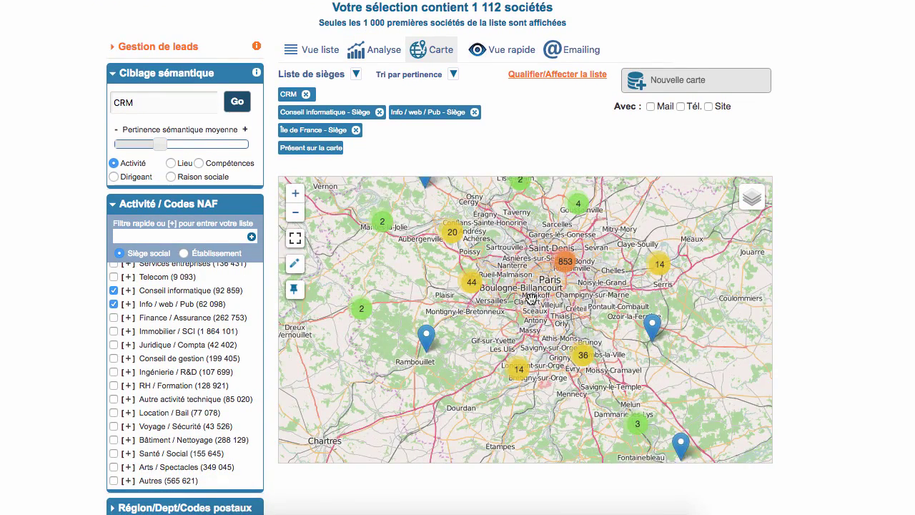
mouse_move(634, 211)
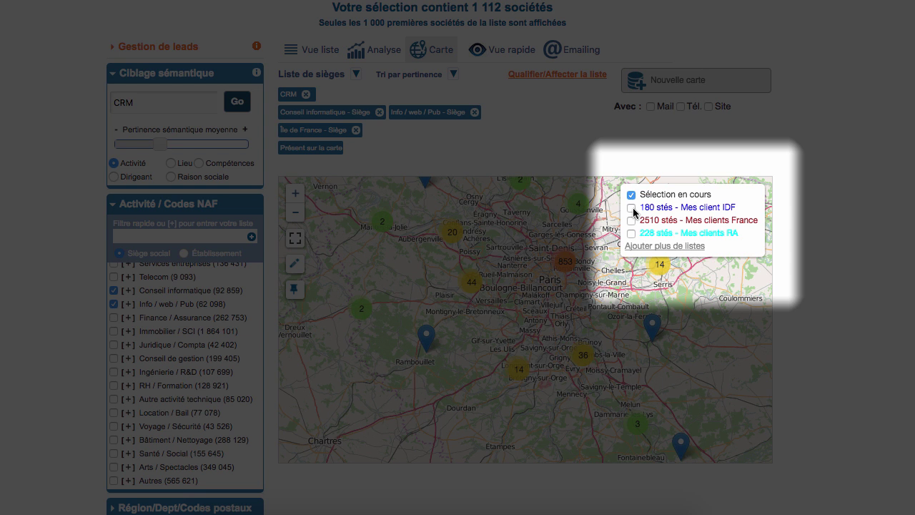
left_click(630, 207)
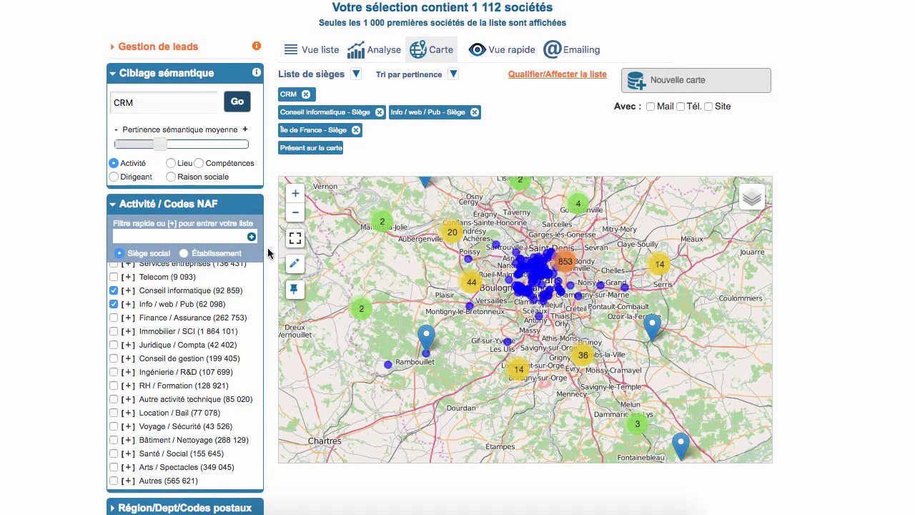
- Open the DUNE INFORMATIQUE company record from its map point near Villefranche-sur-Saône and look through its details
scroll(399, 271, "down", 1)
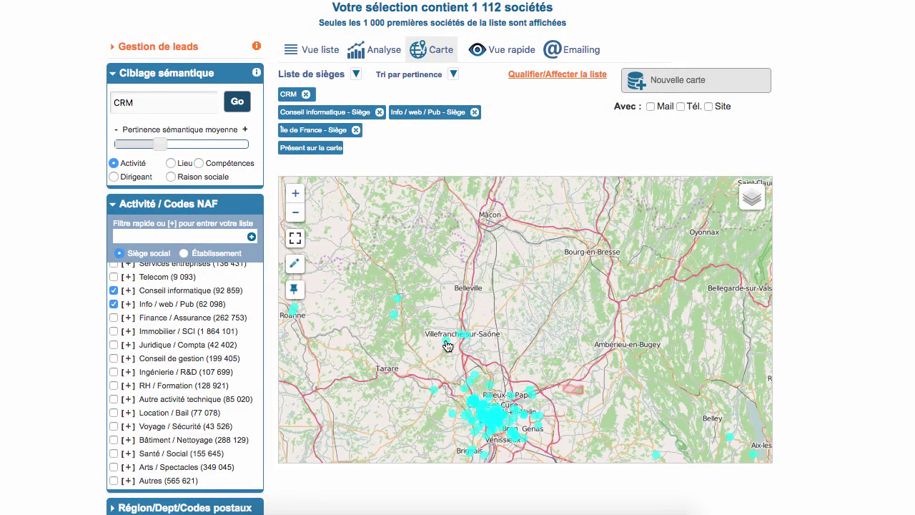
left_click(447, 345)
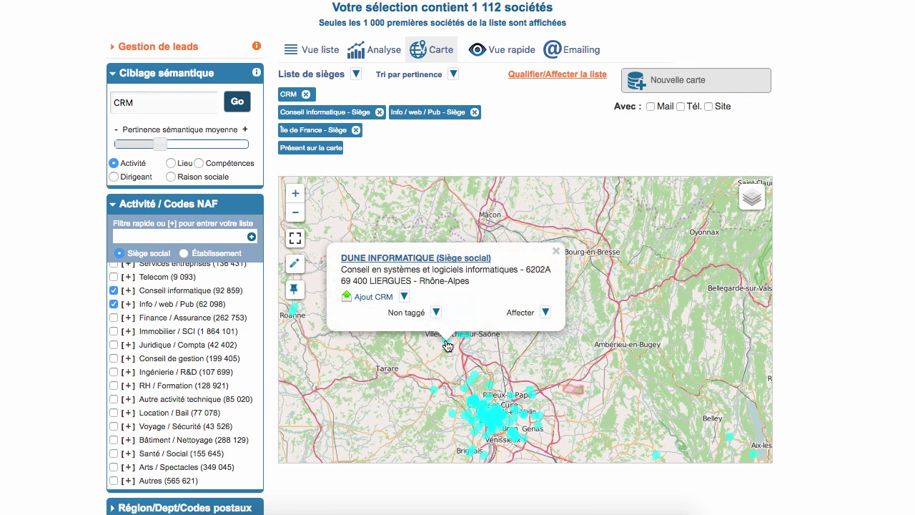
left_click(413, 262)
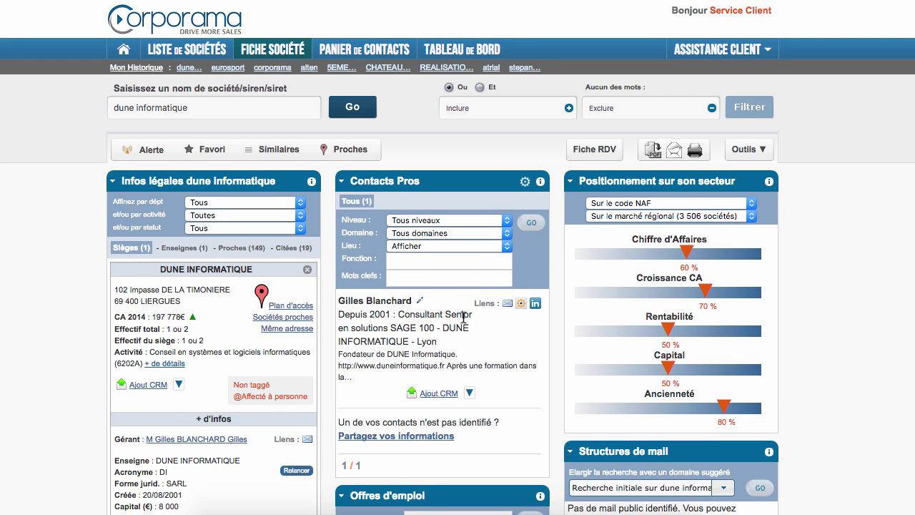
scroll(464, 318, "down", 2)
scroll(464, 318, "up", 2)
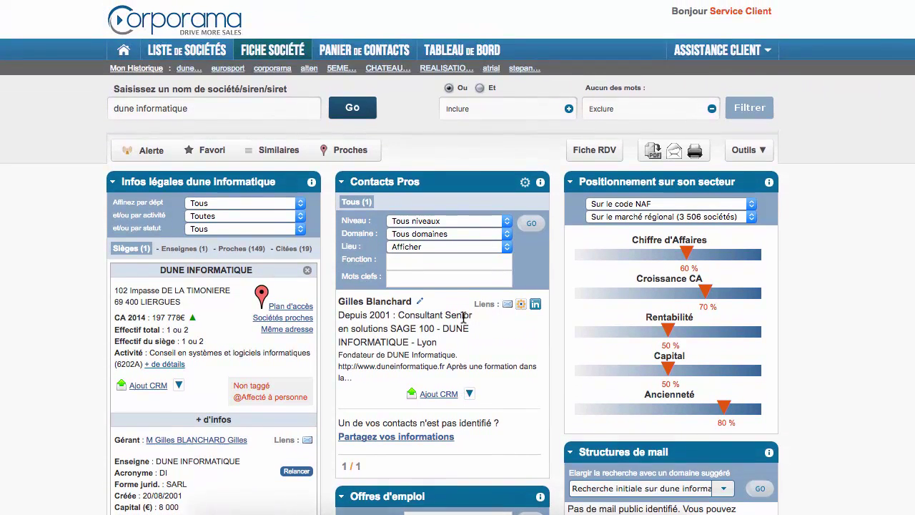